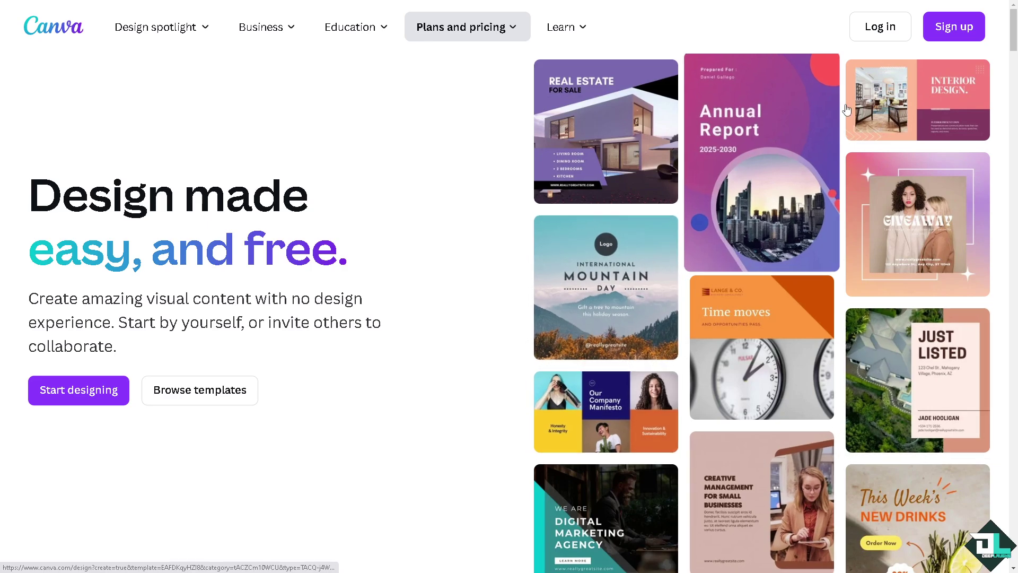
Begin Canva sign-up and reveal all the alternative sign-in options
left_click(950, 36)
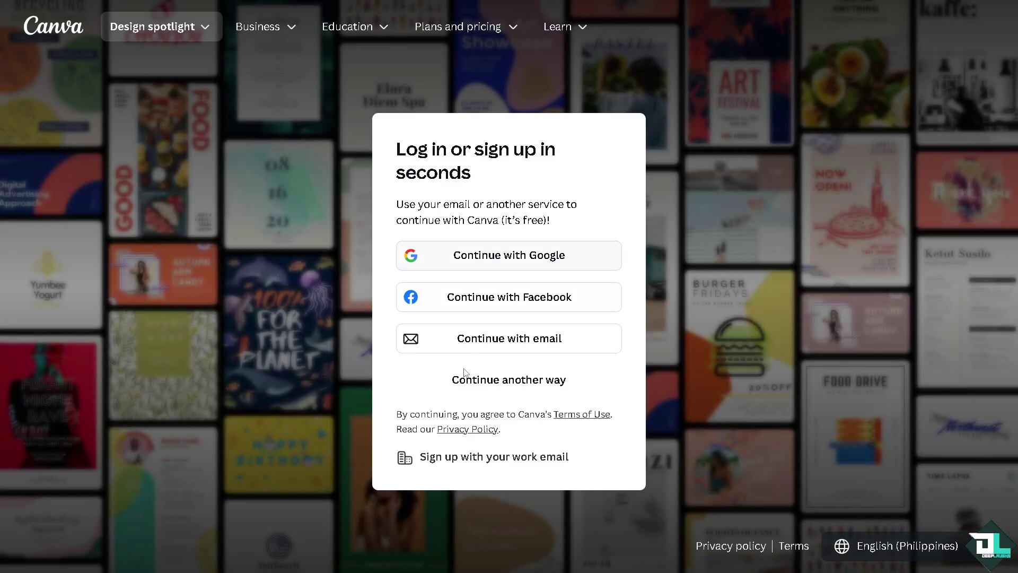
left_click(492, 390)
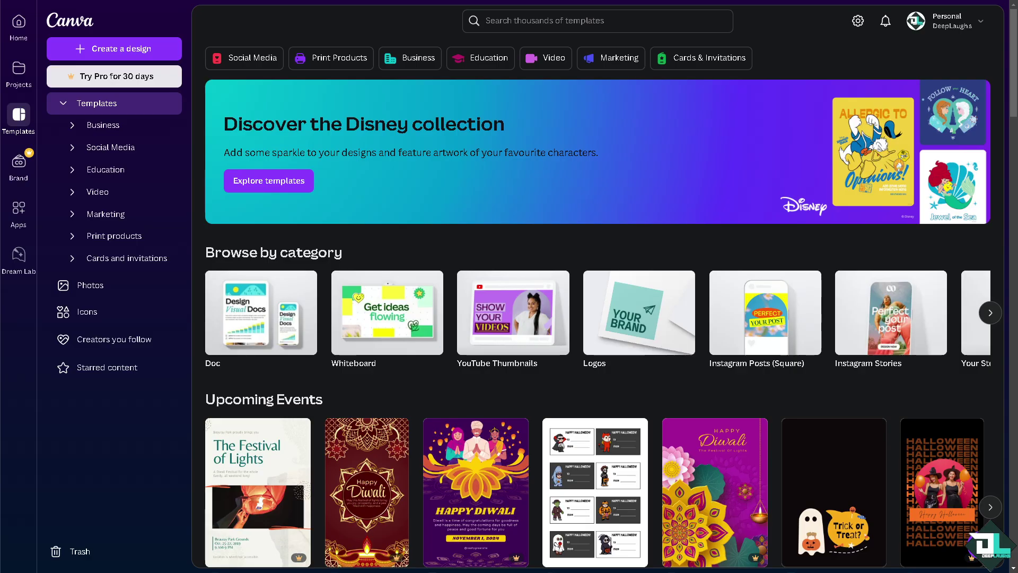
Collapse and re-expand the template categories, then open Social Media and page through its subcategories
scroll(336, 375, "down", 2)
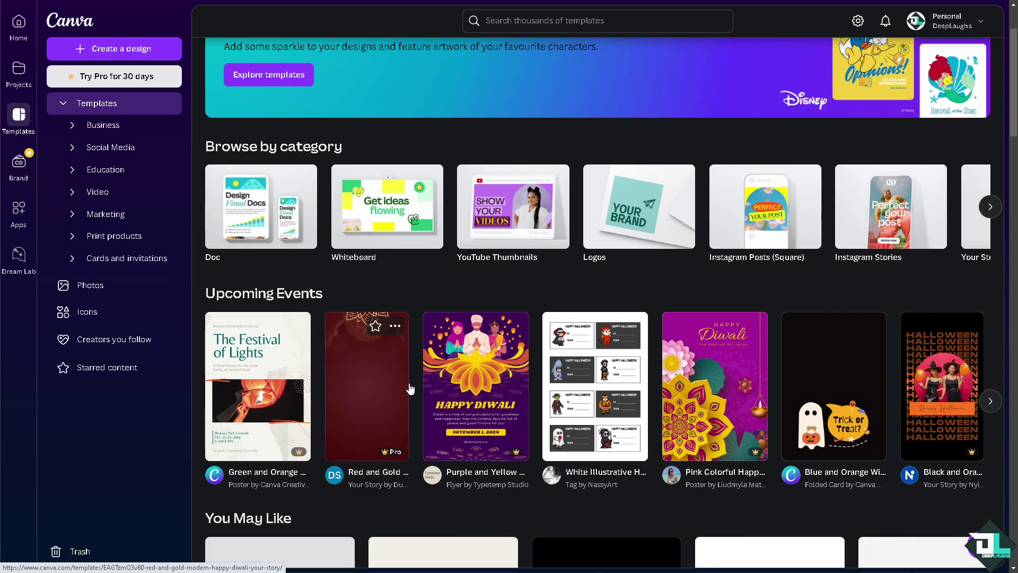
mouse_move(409, 390)
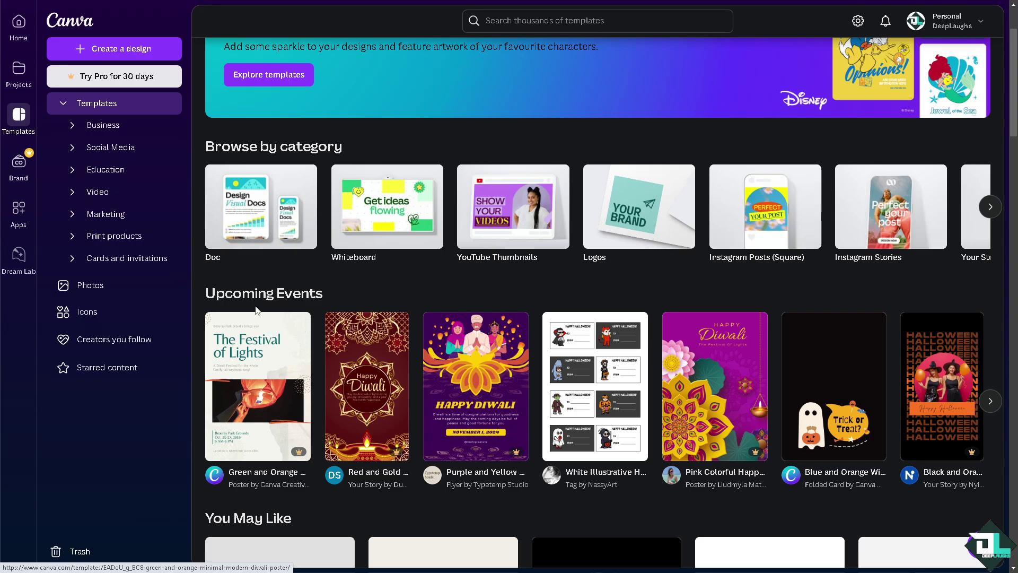
left_click(64, 104)
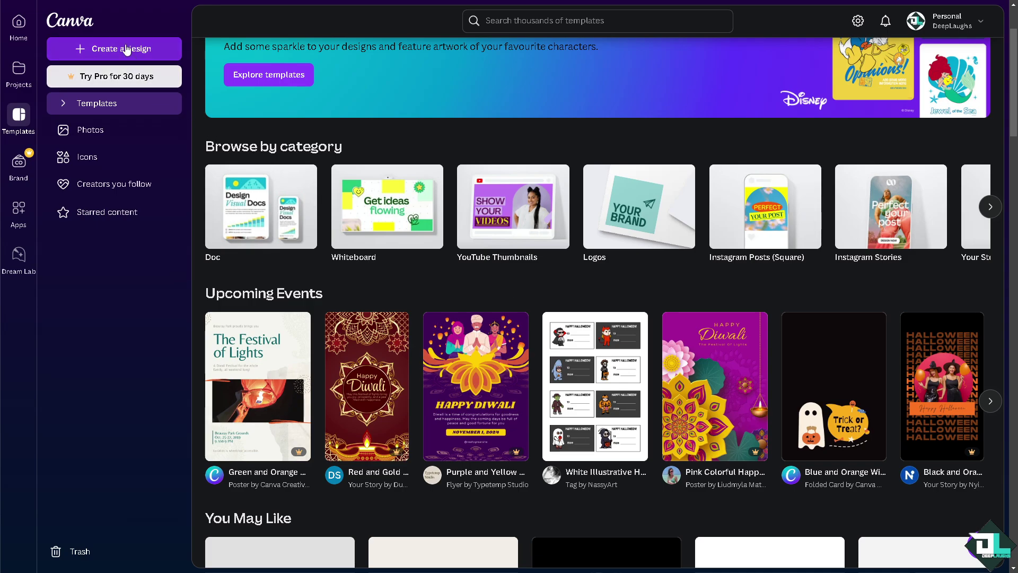
left_click(63, 103)
left_click(111, 148)
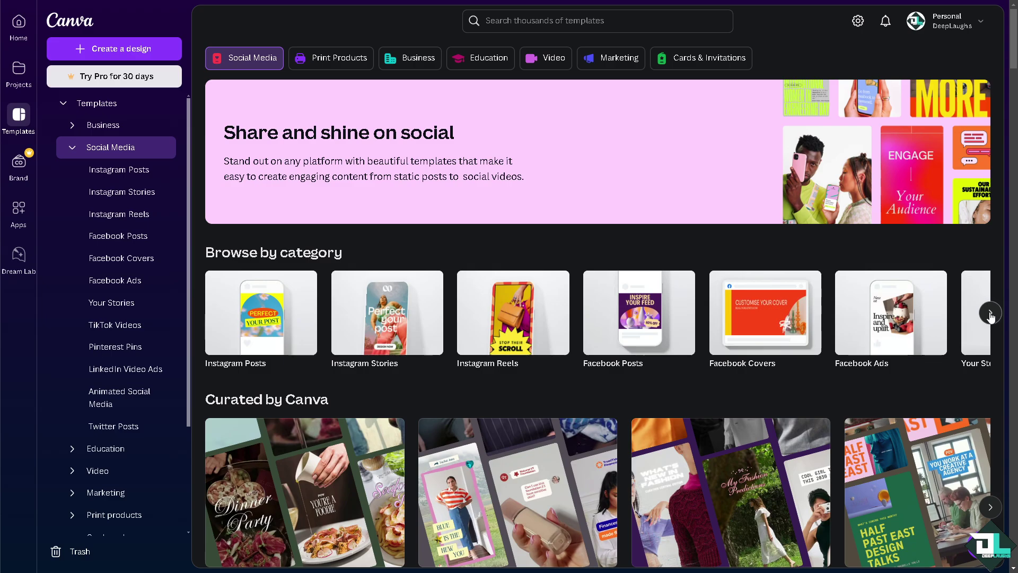
left_click(990, 313)
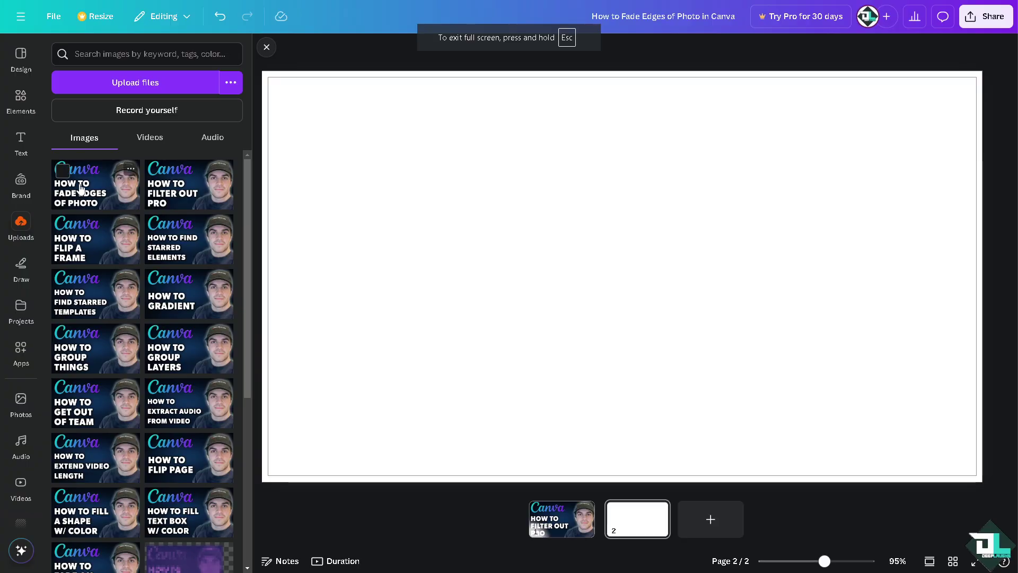
Place the fade-edges thumbnail on page 2 and enlarge it to fill the page
left_click(80, 189)
left_click(267, 47)
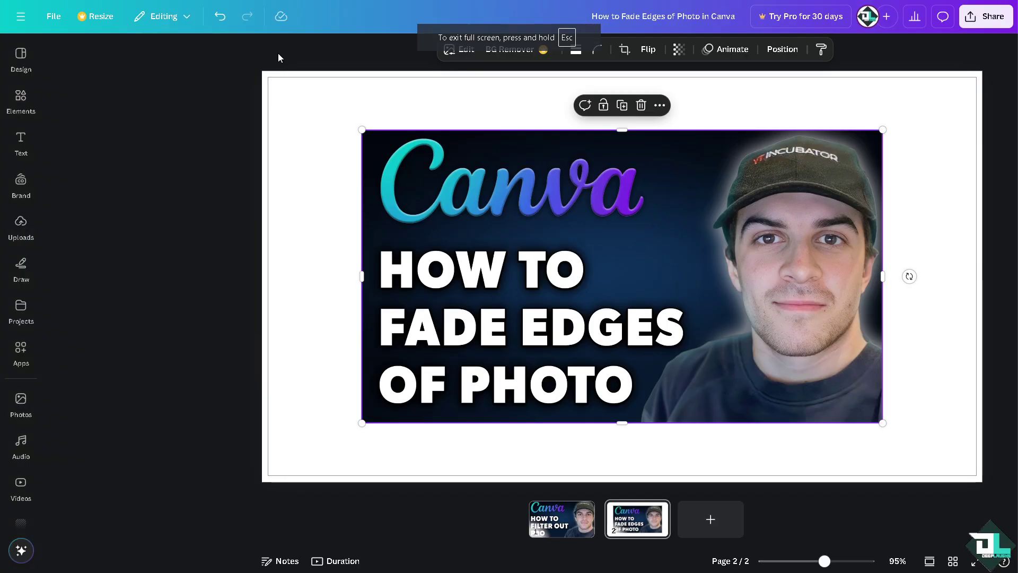
left_click_drag(334, 152, 268, 108)
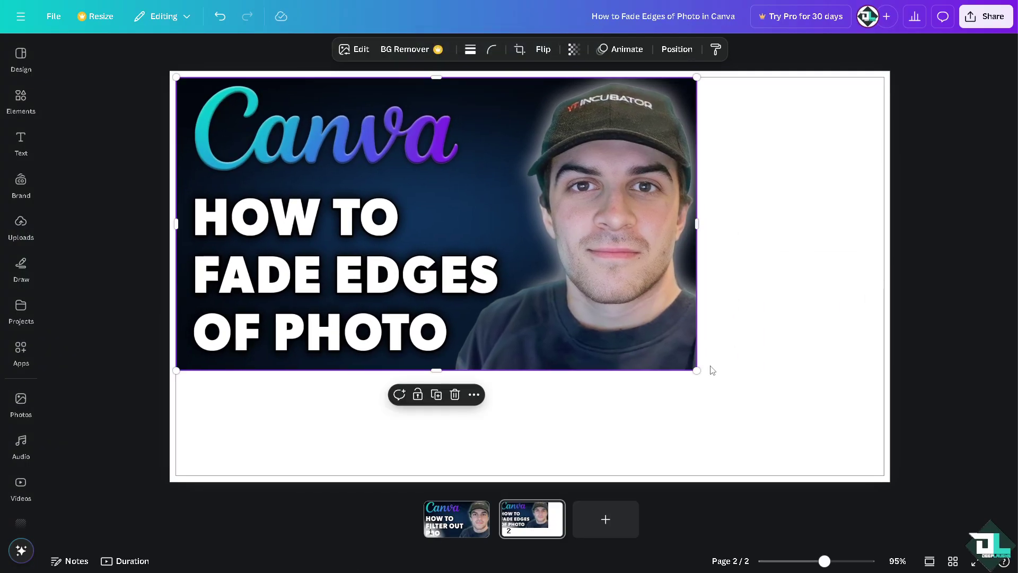
left_click_drag(697, 371, 884, 476)
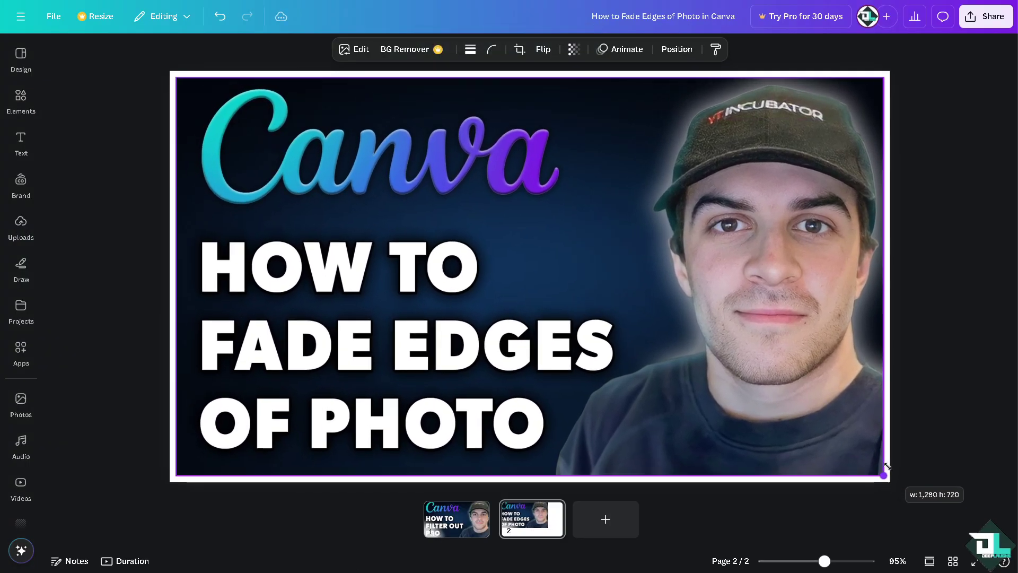
Delete the old first page and add a new blank page
left_click(483, 511)
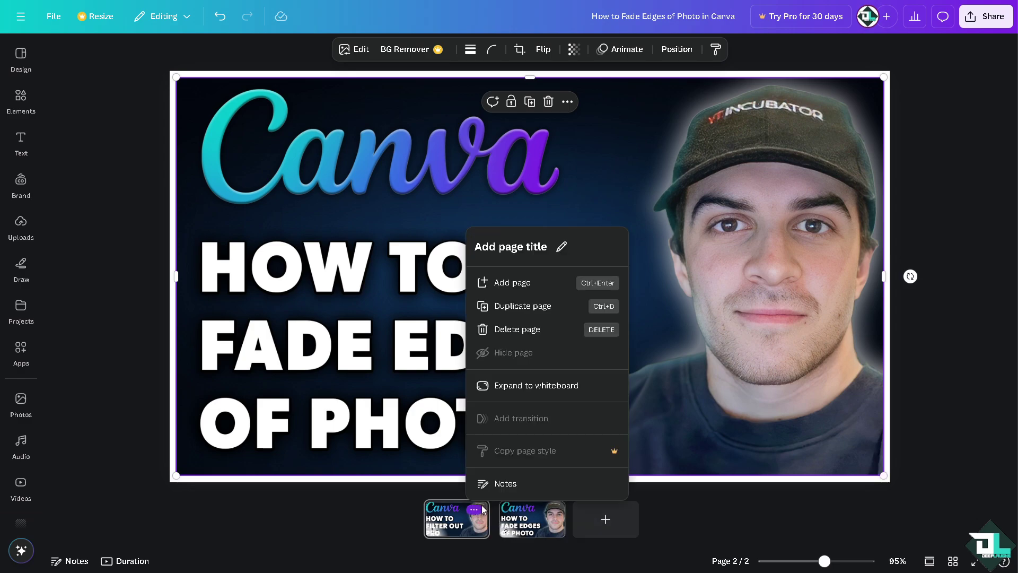
left_click(520, 274)
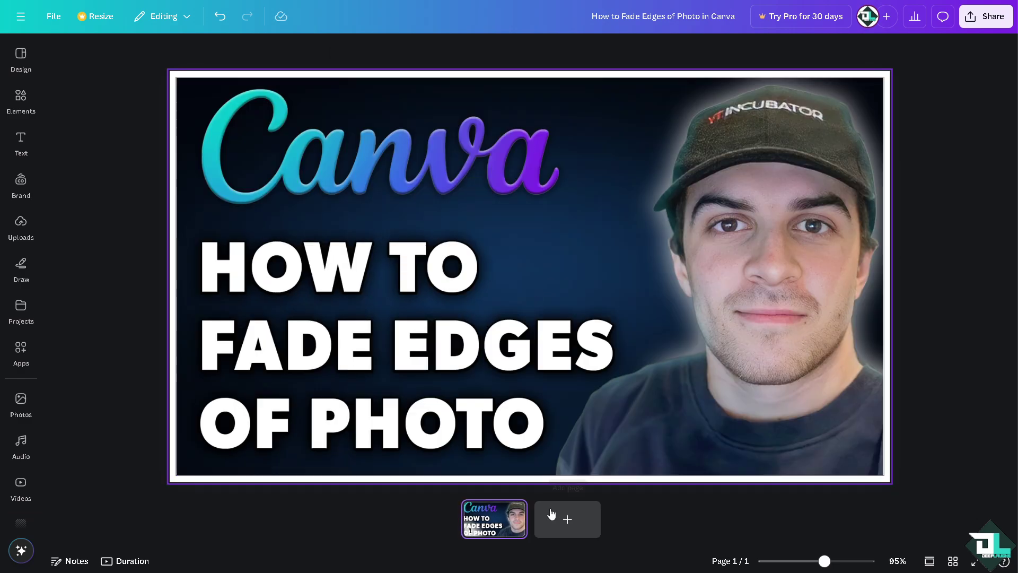
left_click(594, 519)
Add the red dancer stock photo and stretch it to full page height
left_click(14, 406)
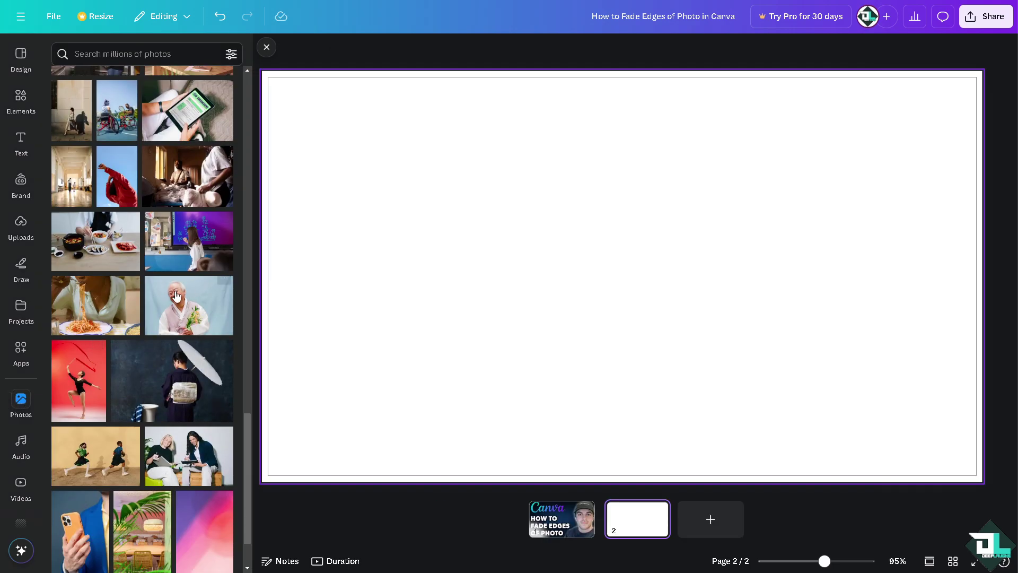
scroll(180, 332, "down", 1)
left_click(79, 334)
left_click_drag(579, 231, 330, 186)
left_click_drag(481, 395, 551, 464)
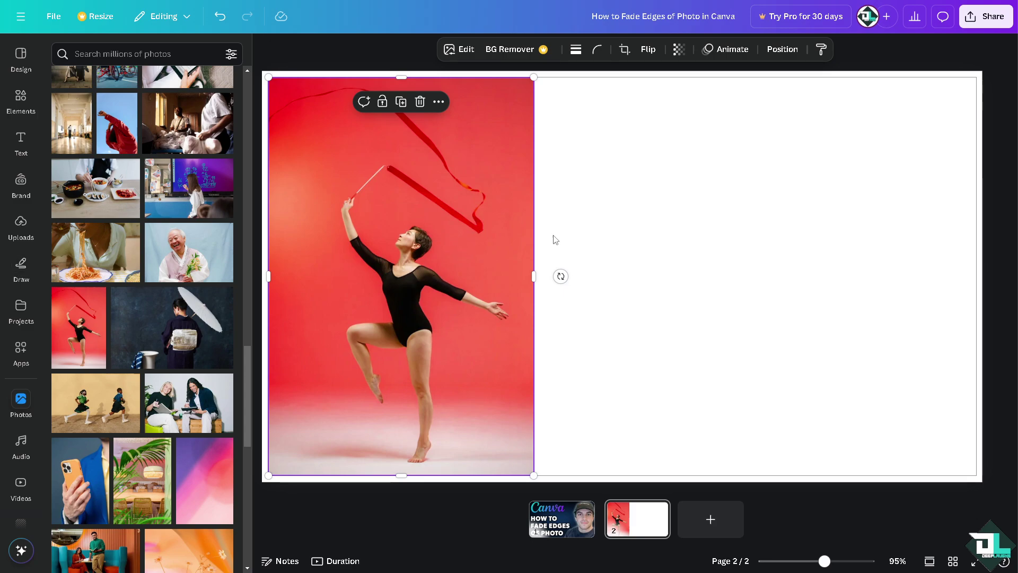
left_click(20, 101)
Search the Elements library for 'Gradient'
left_click(76, 54)
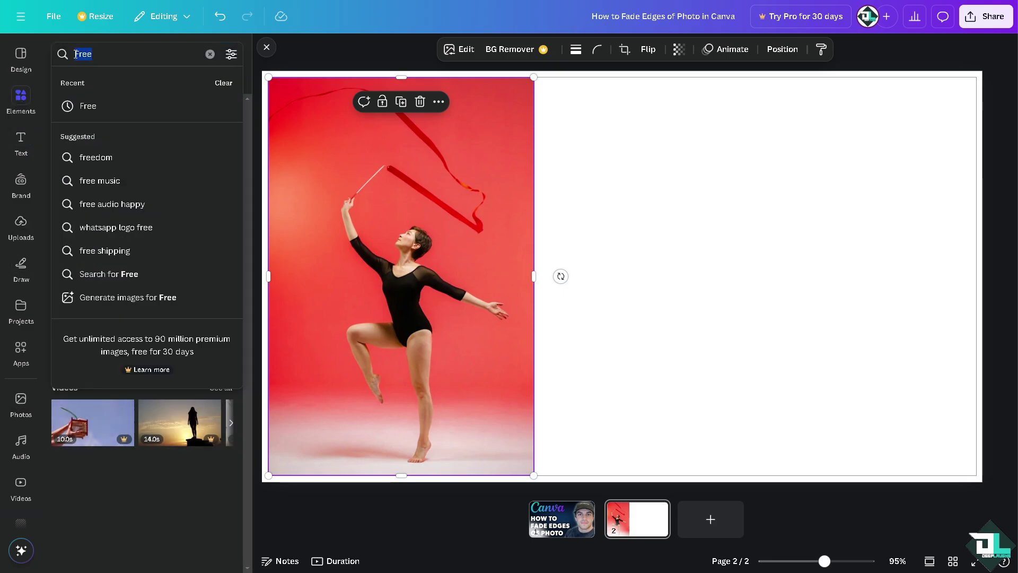
key("BackSpace")
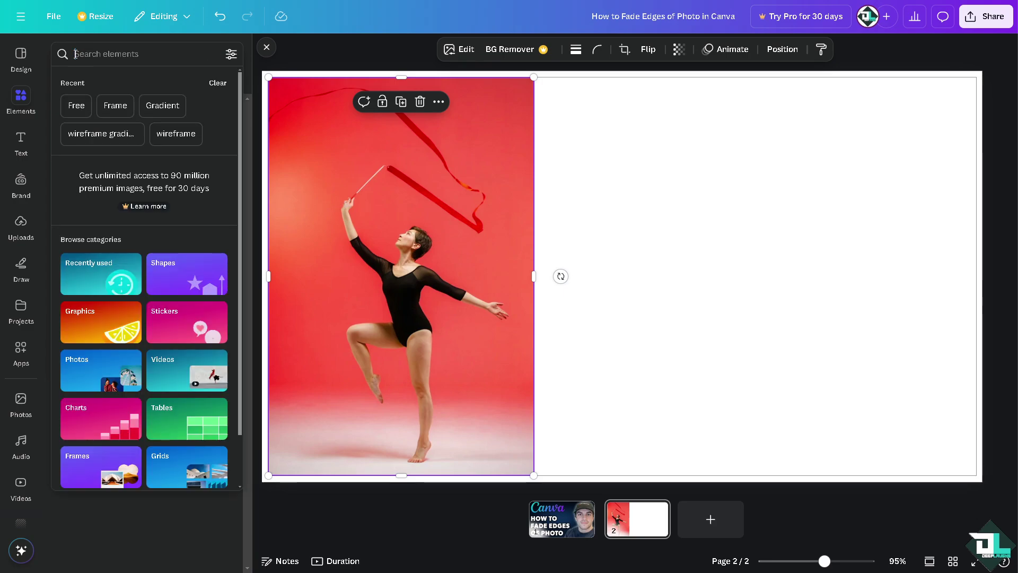
type("gradio")
key("BackSpace")
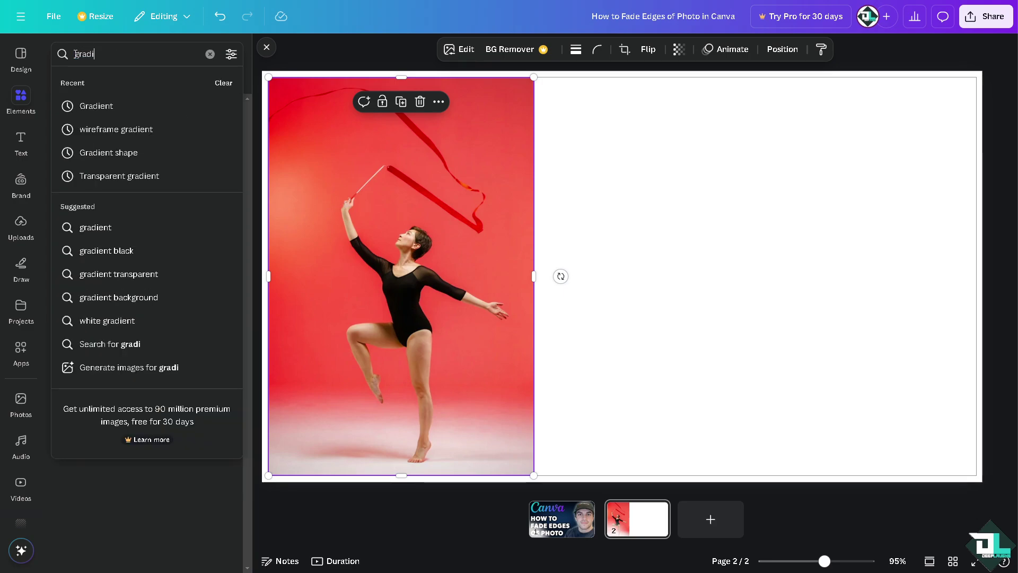
left_click(129, 104)
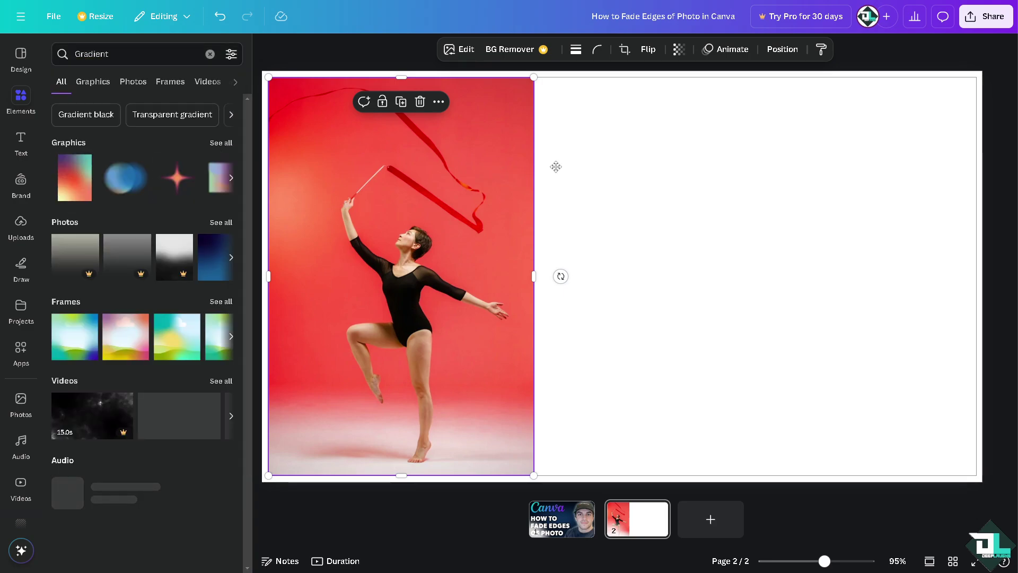
Centre the dancer photo and set the colourful ribbon image as the page background
left_click_drag(509, 168, 742, 167)
scroll(21, 451, "down", 3)
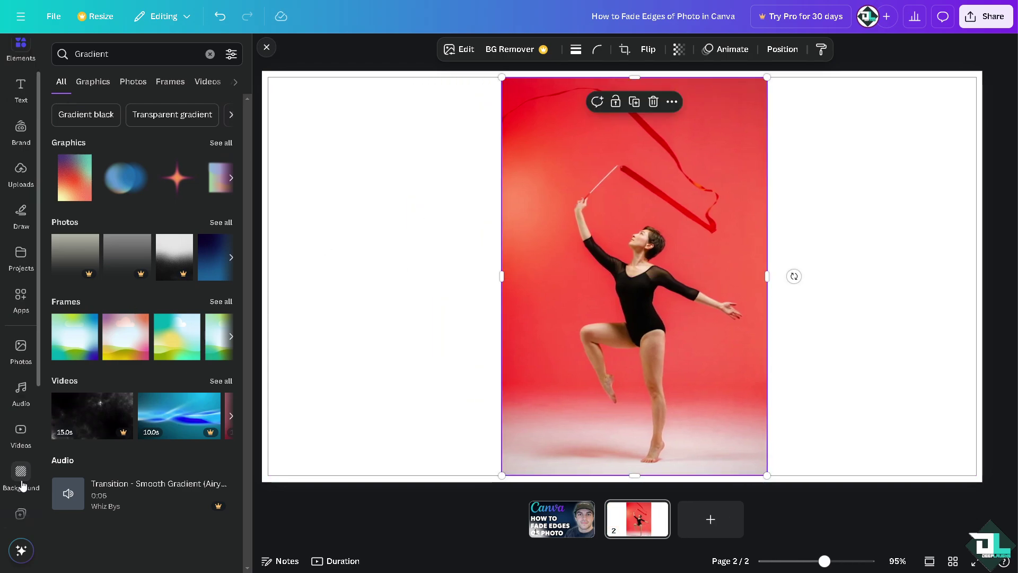
left_click(20, 367)
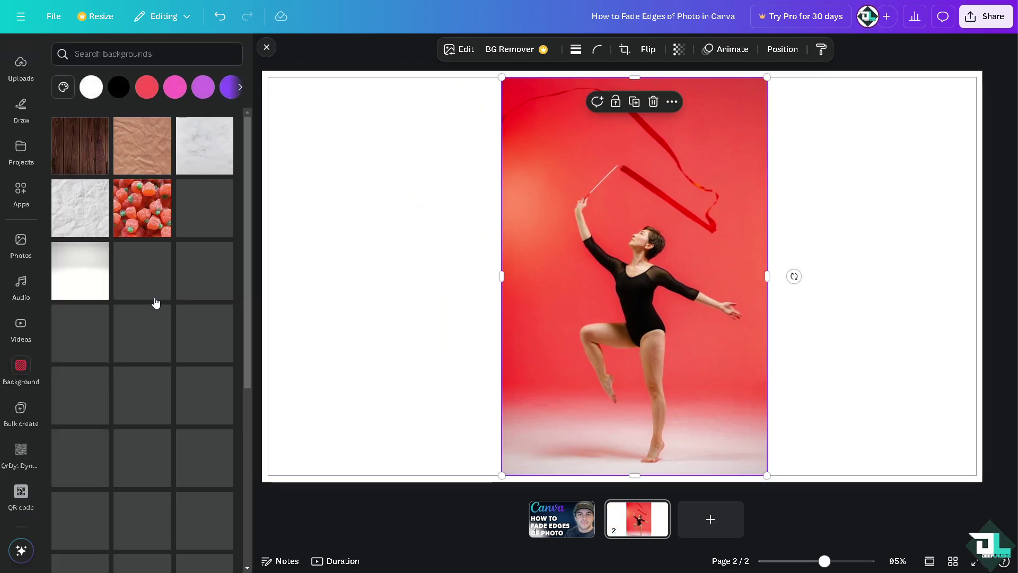
scroll(163, 323, "down", 6)
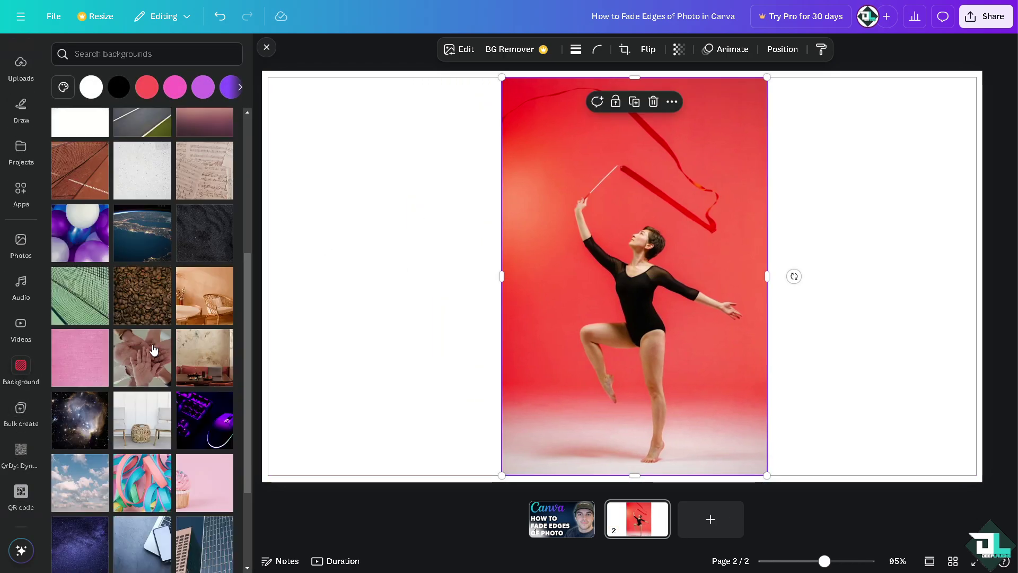
left_click_drag(131, 455, 553, 306)
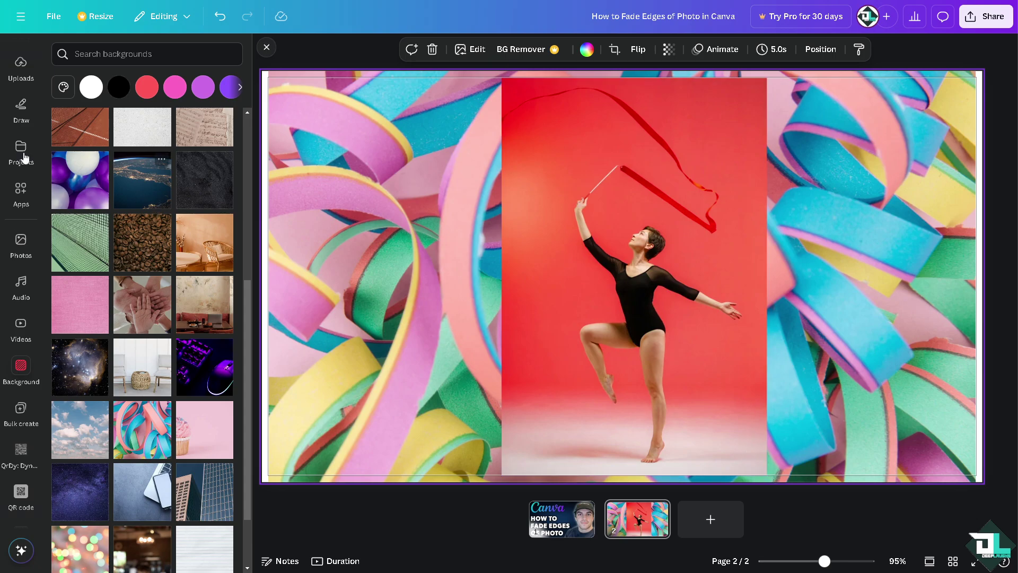
Add the white fade gradient from the Gradient graphics to the page
scroll(24, 157, "up", 3)
left_click(21, 101)
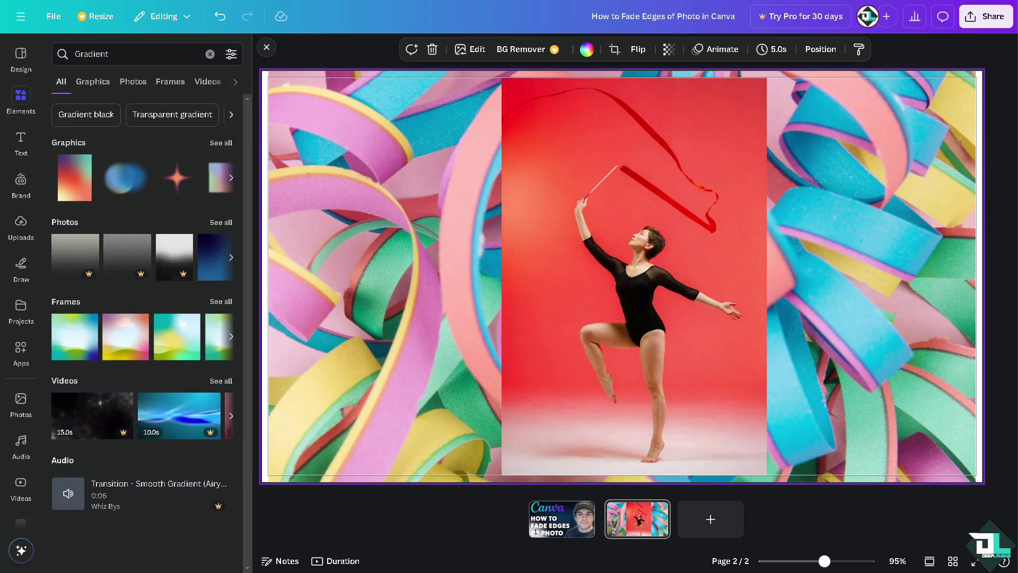
left_click(215, 143)
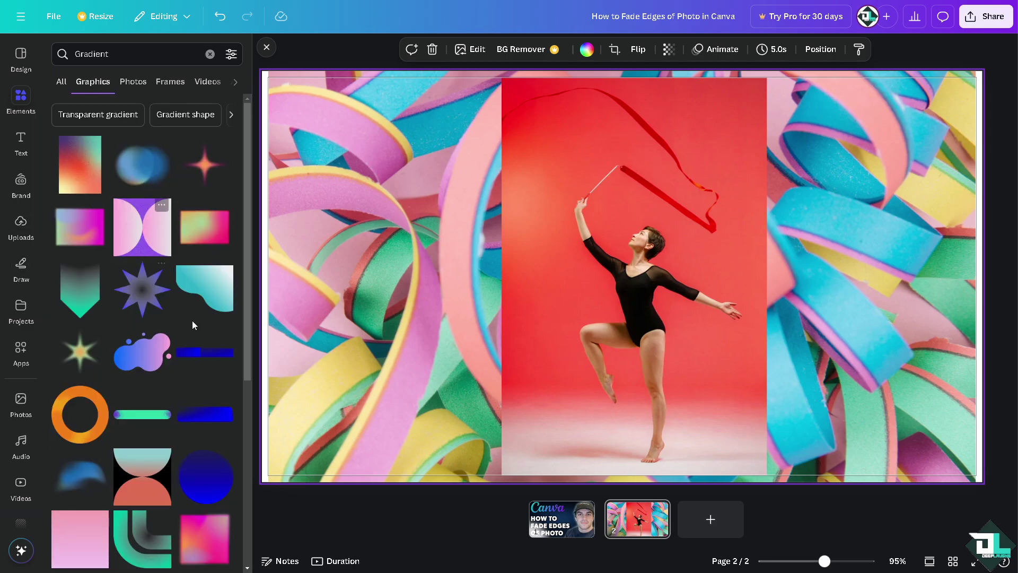
scroll(192, 321, "down", 3)
scroll(191, 351, "down", 8)
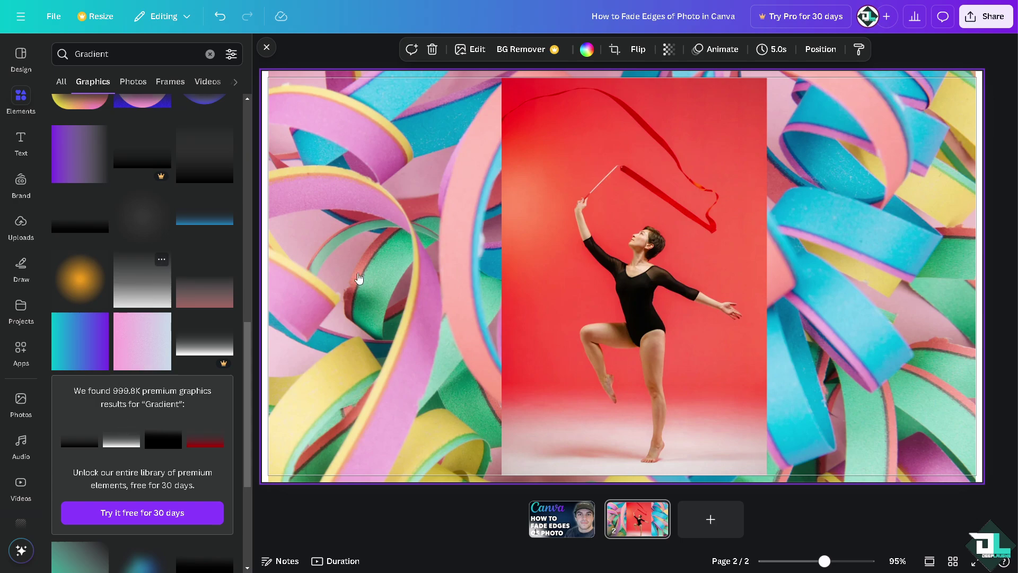
left_click_drag(624, 266, 598, 228)
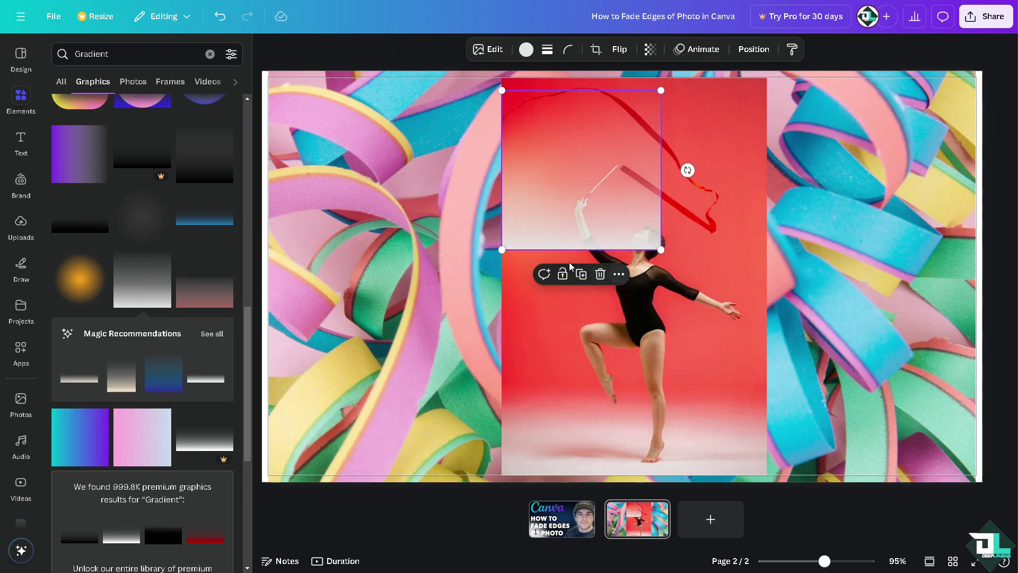
Rotate, position and enlarge the gradient to cover the top half of the dancer photo
mouse_move(679, 173)
left_mouse_down()
mouse_move(466, 117)
mouse_move(536, 74)
mouse_move(870, 148)
mouse_move(858, 169)
mouse_move(686, 166)
left_mouse_up()
left_click_drag(583, 170, 579, 214)
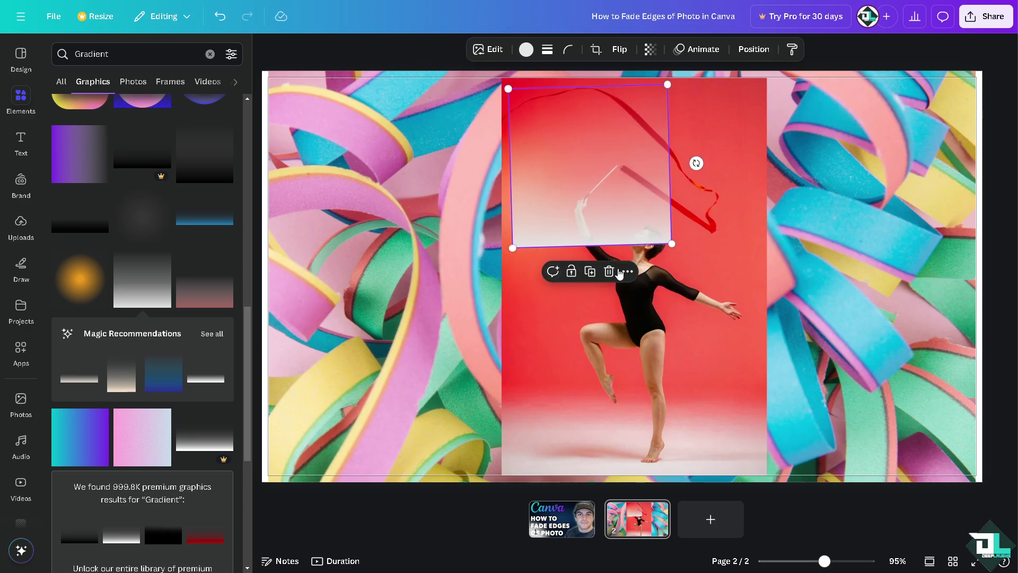
left_click_drag(698, 161, 473, 164)
left_click_drag(637, 155, 629, 146)
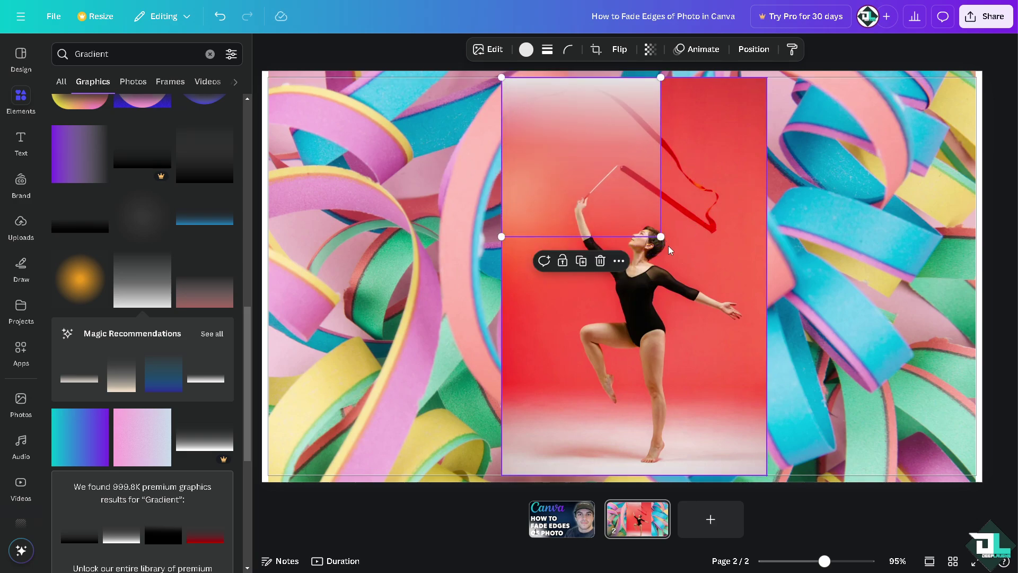
left_click_drag(660, 236, 770, 303)
Set the gradient overlay's transparency to 60
left_click(651, 49)
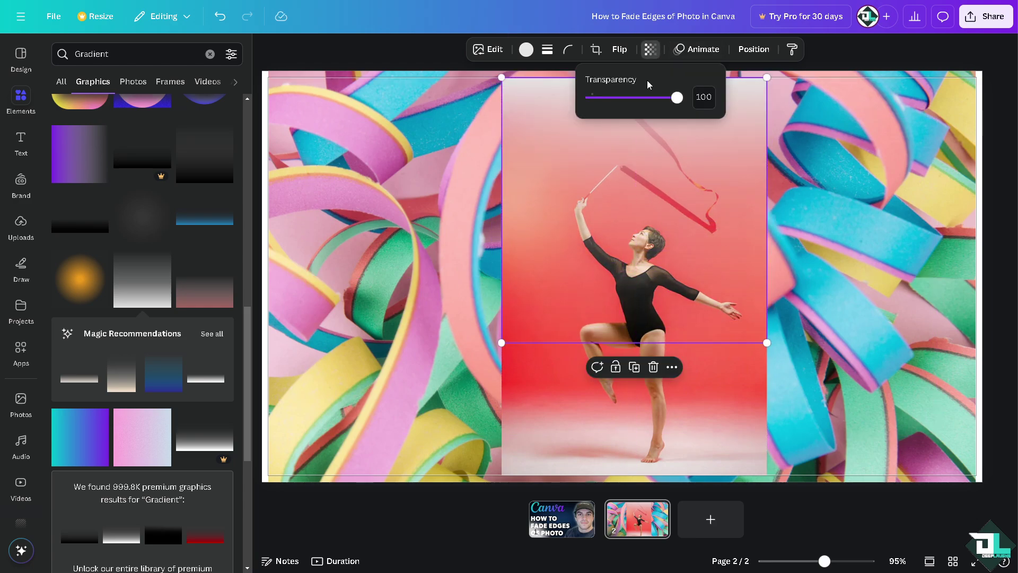
left_click(645, 99)
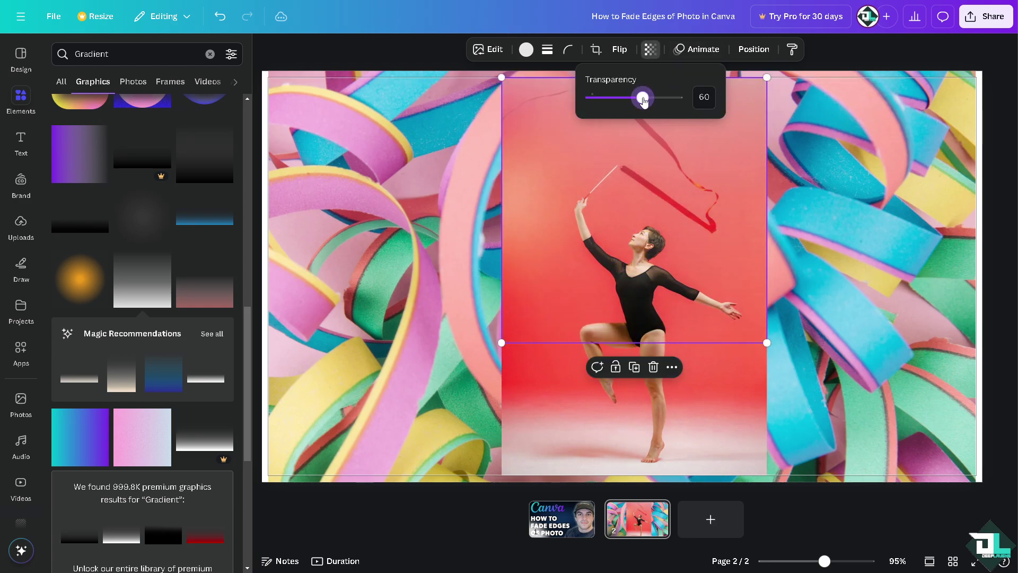
left_click(797, 156)
left_click(813, 168)
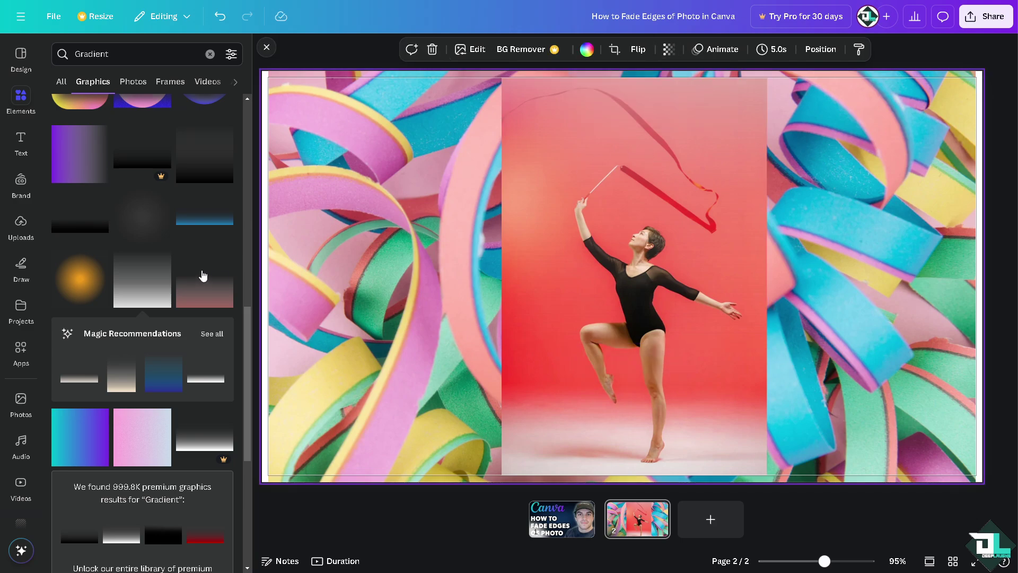
Add a second white fade gradient over the photo and turn it sideways (-89°)
left_click(159, 289)
left_click_drag(624, 434, 468, 242)
left_click_drag(735, 279, 684, 248)
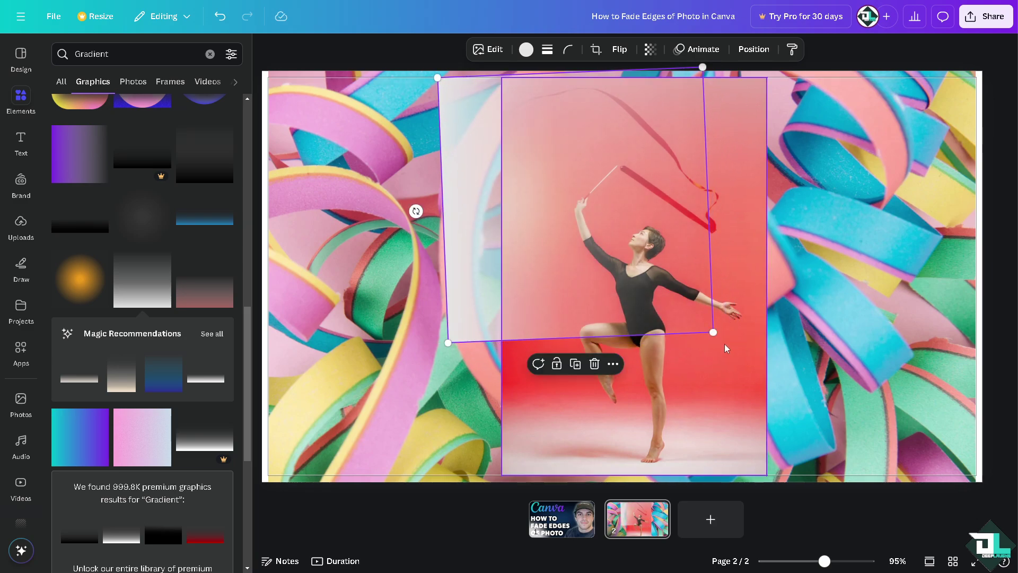
left_click_drag(416, 212, 414, 205)
left_click_drag(657, 346, 813, 506)
key("ctrl+z")
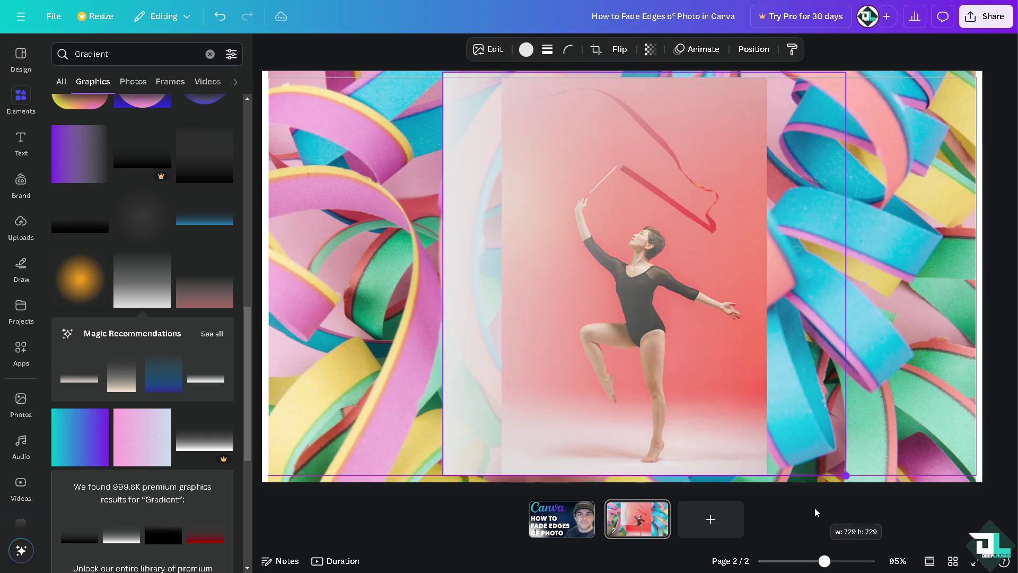
left_click_drag(710, 365, 644, 370)
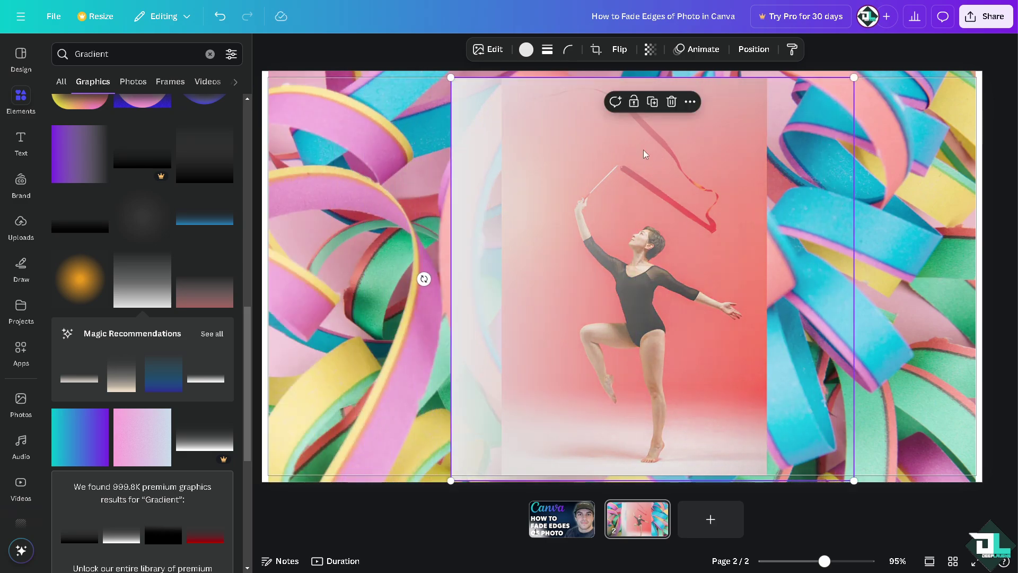
left_click_drag(428, 273, 464, 270)
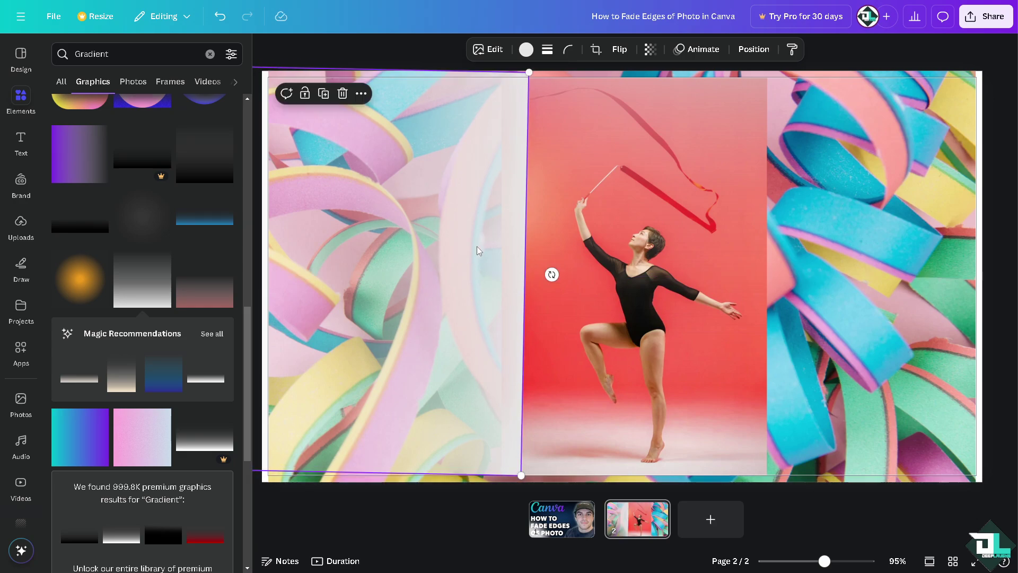
Set the second gradient's transparency to 27 and move it over the photo's right edge
left_click(651, 49)
left_click(614, 97)
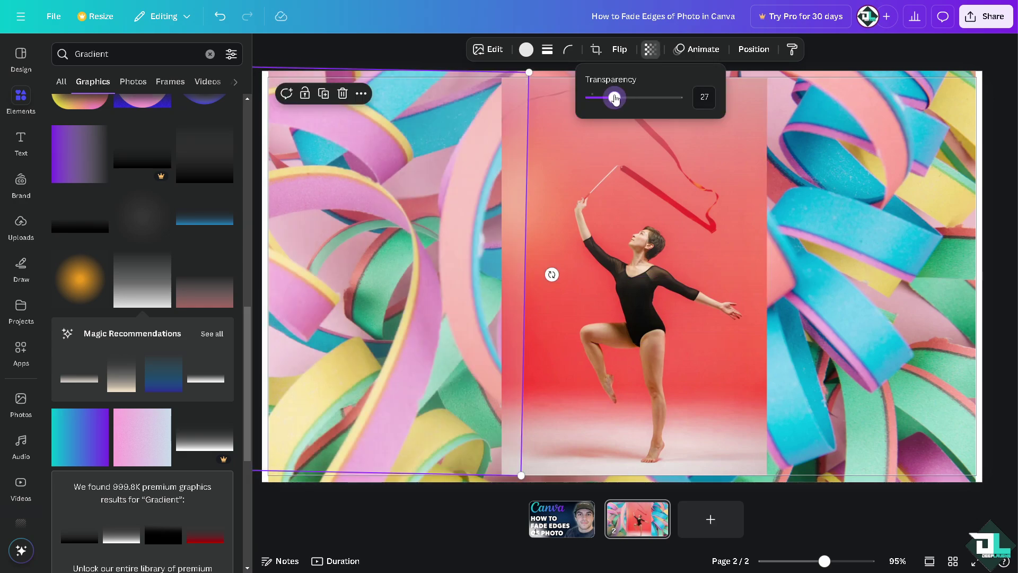
left_click_drag(619, 99, 624, 98)
left_click(562, 160)
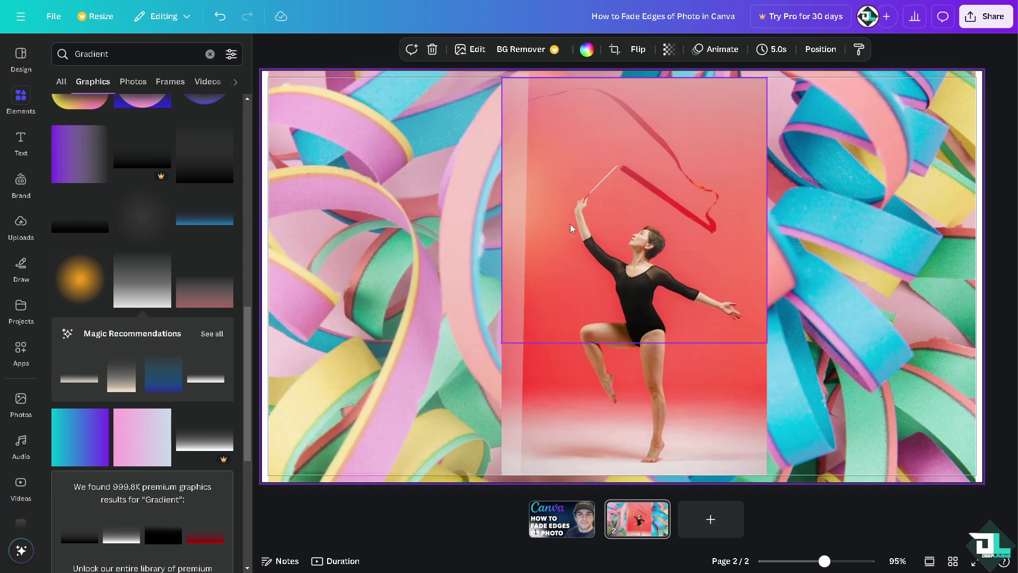
left_click(457, 213)
left_click_drag(488, 232, 1014, 231)
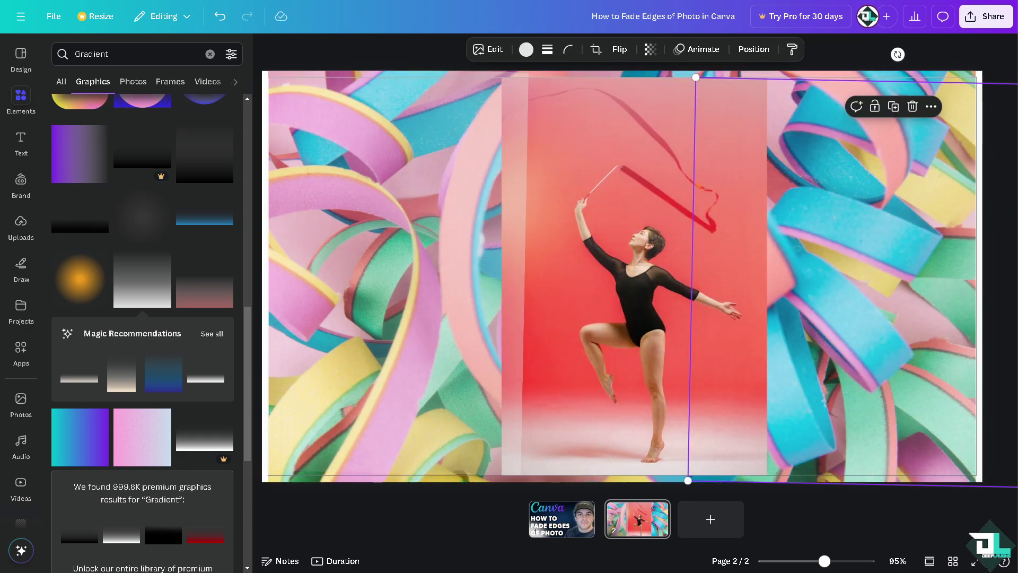